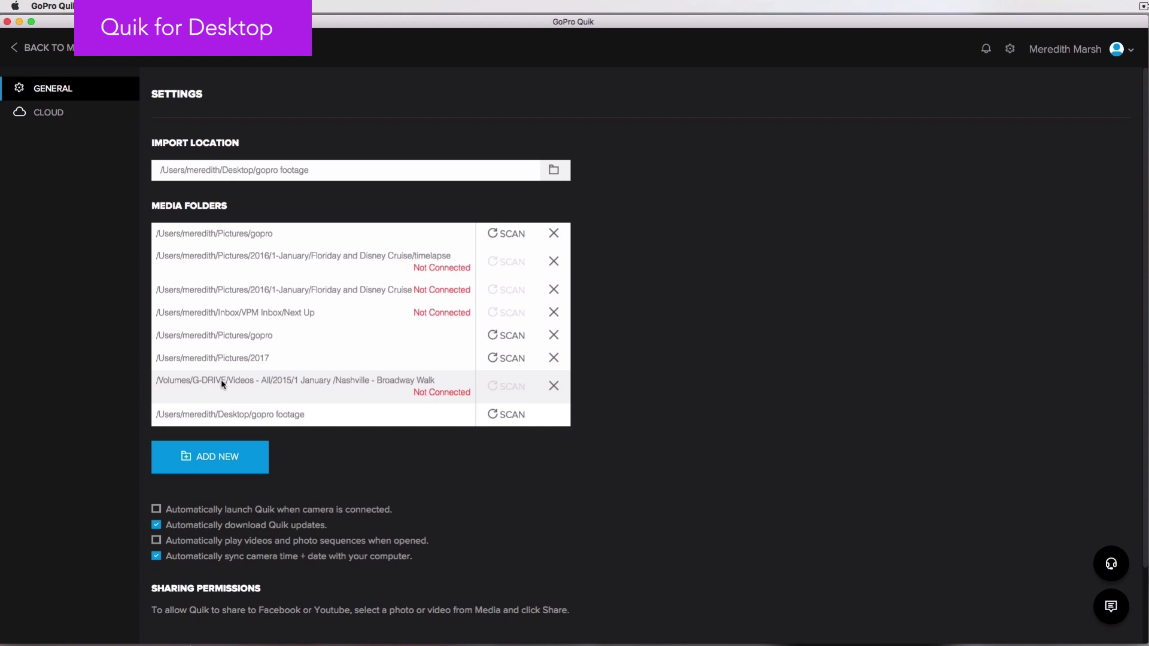
- Add the VPM Inbox folder from Google Drive's Inbox as a new Quik media folder
{"action": "left_click", "coordinate": [210, 456]}
{"action": "scroll", "coordinate": [596, 355], "scroll_direction": "up", "scroll_amount": 2}
{"action": "left_click", "coordinate": [598, 234]}
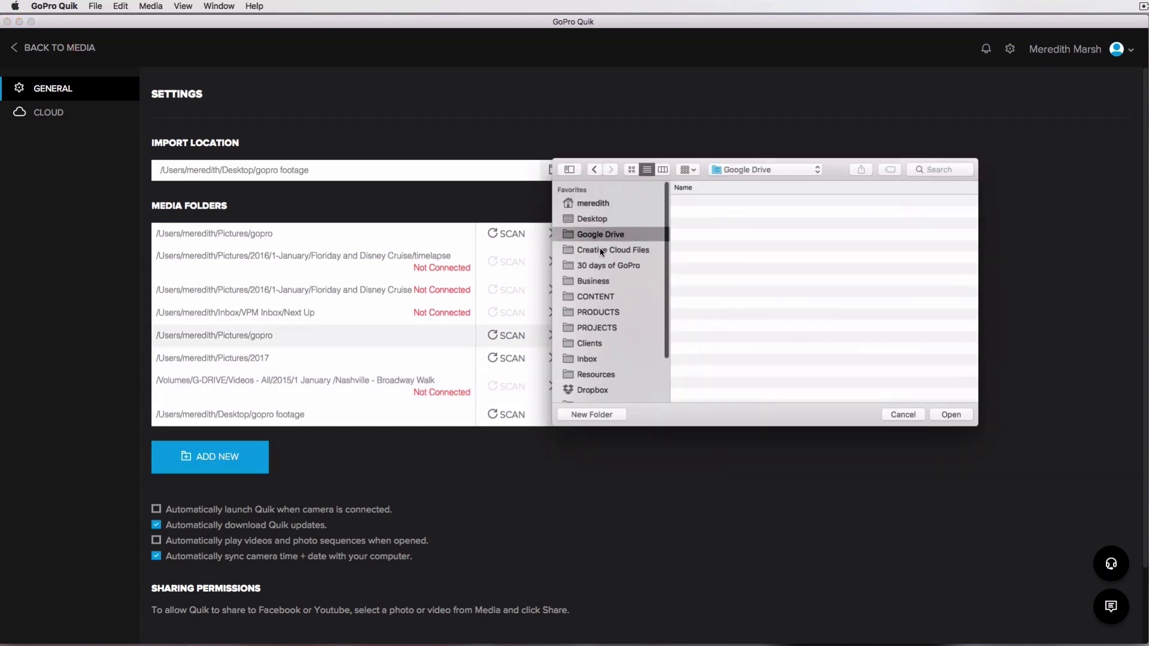
{"action": "left_click", "coordinate": [590, 358]}
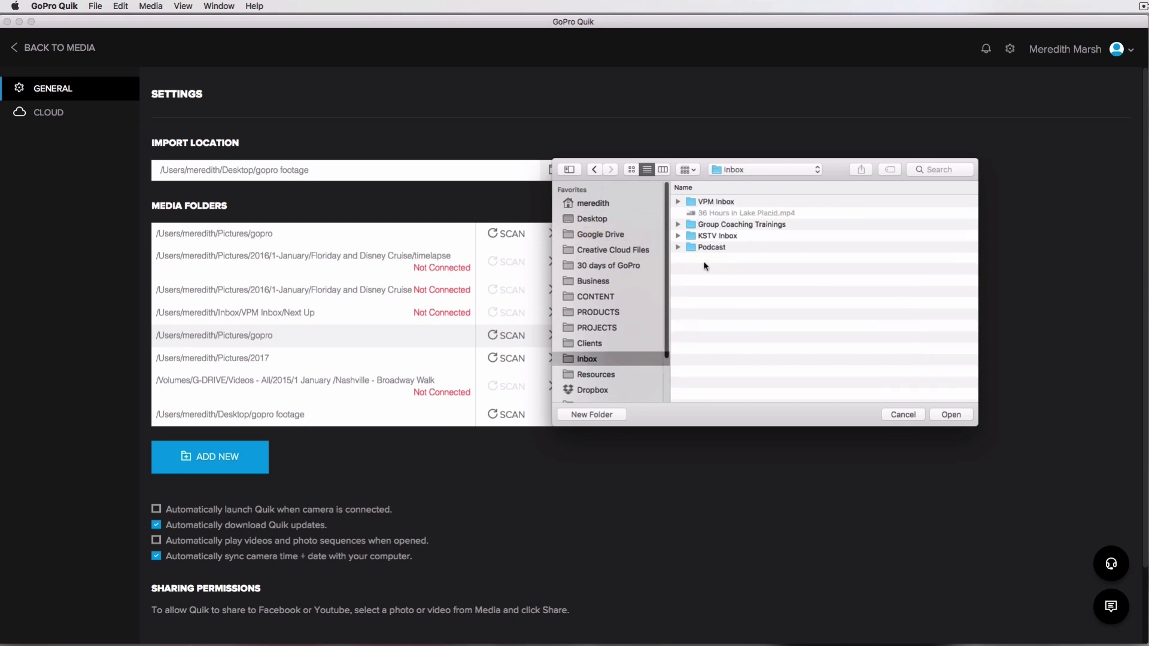
{"action": "left_click", "coordinate": [950, 415]}
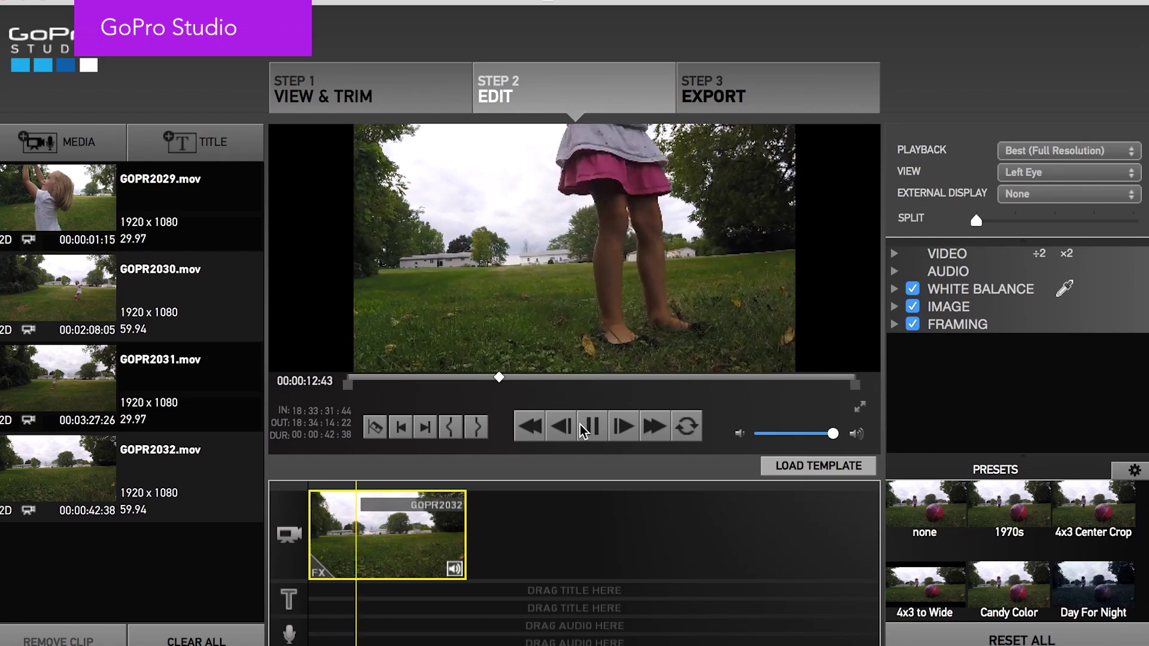
- Trim GOPR2032's start to the frame with the ball and play the trimmed clip
{"action": "left_click_drag", "start_coordinate": [575, 382], "coordinate": [721, 378]}
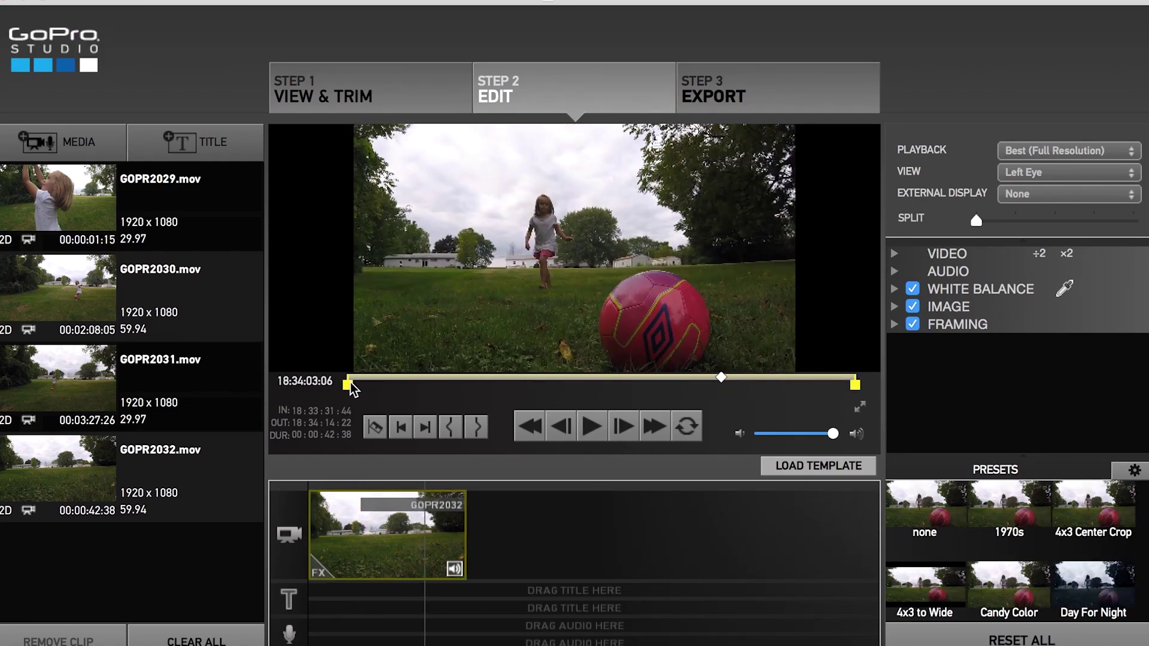
{"action": "left_click_drag", "start_coordinate": [349, 385], "coordinate": [718, 385]}
{"action": "left_click", "coordinate": [592, 426]}
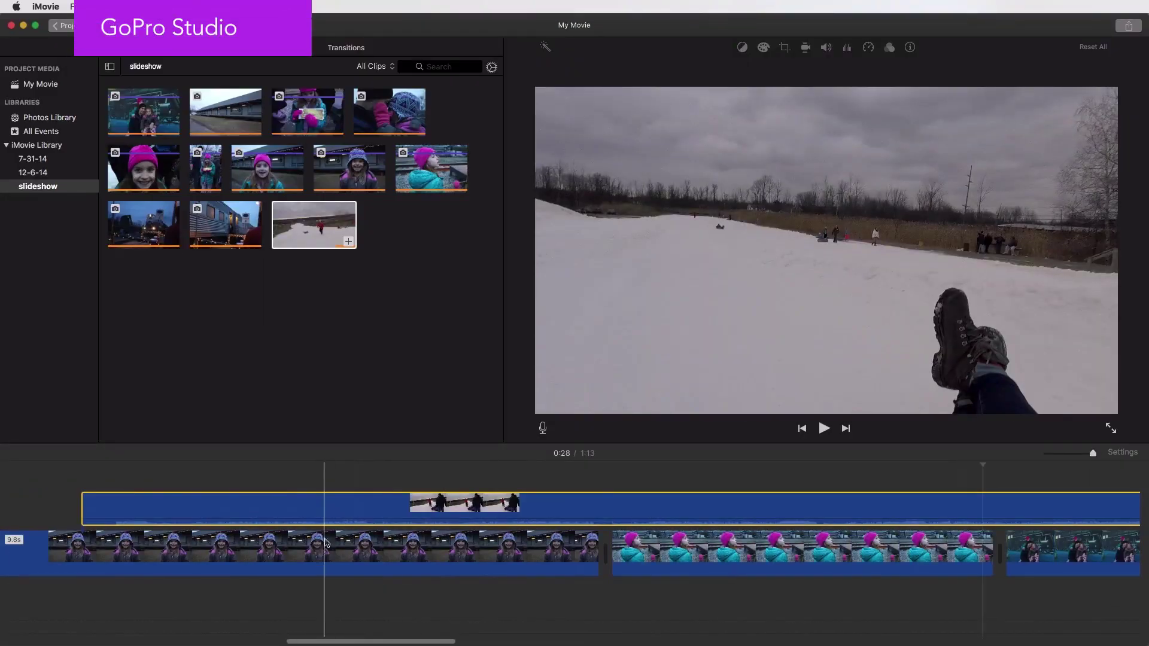
- Raise the cutaway clip's volume to 71%, detach its audio, and open the audio's options
{"action": "left_click_drag", "start_coordinate": [330, 512], "coordinate": [330, 509]}
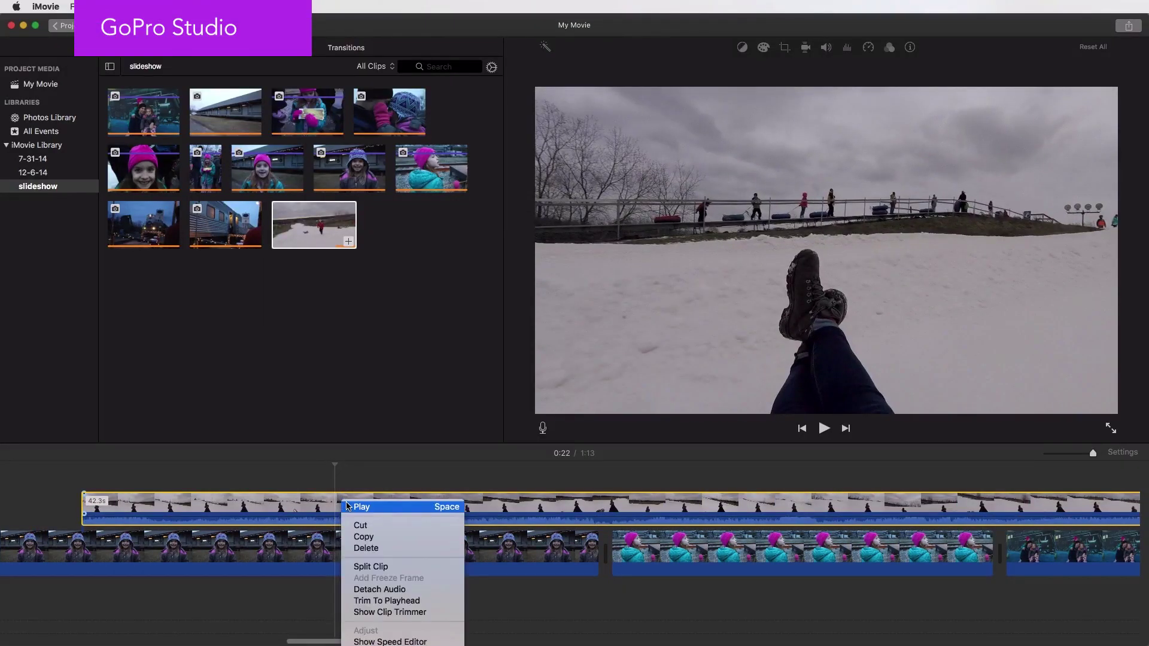
{"action": "left_click", "coordinate": [373, 590]}
{"action": "right_click", "coordinate": [176, 592]}
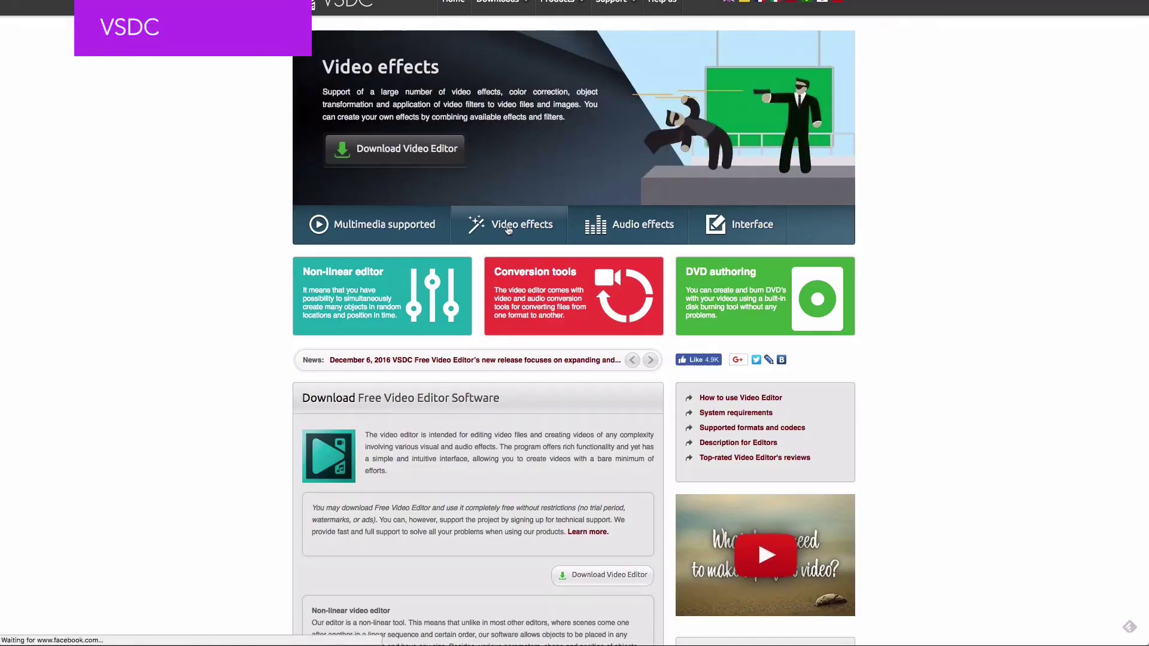
- Show VSDC's Audio effects description, enlarge the first editor screenshot, and advance to the next
{"action": "left_click", "coordinate": [623, 230]}
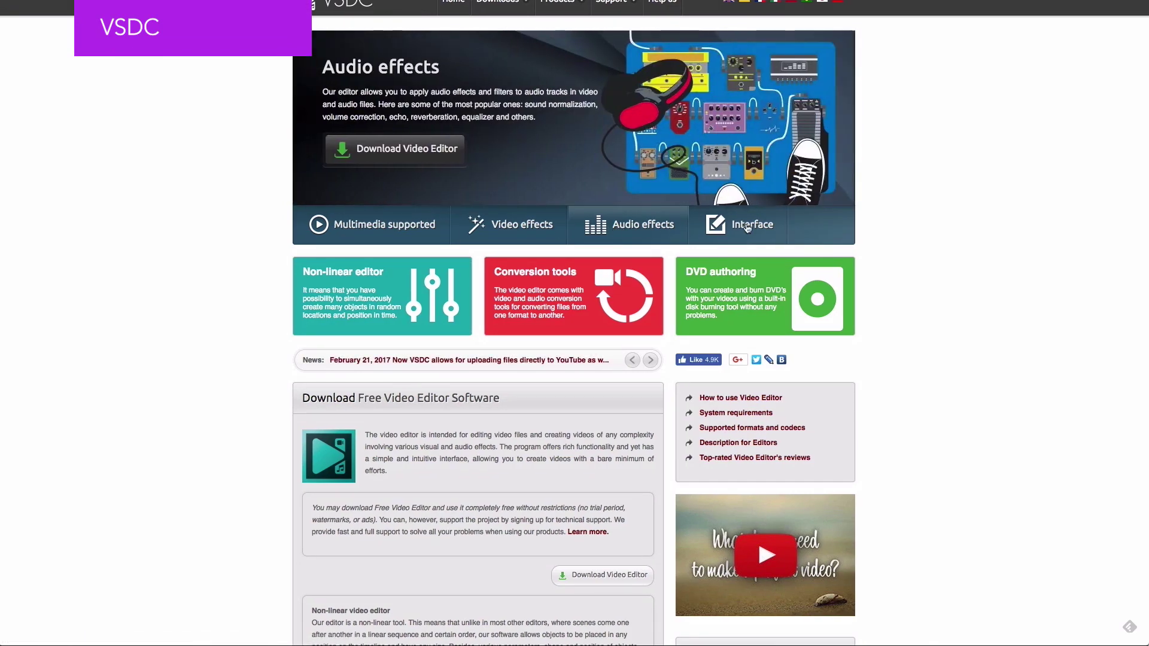
{"action": "scroll", "coordinate": [673, 296], "scroll_direction": "down", "scroll_amount": 5}
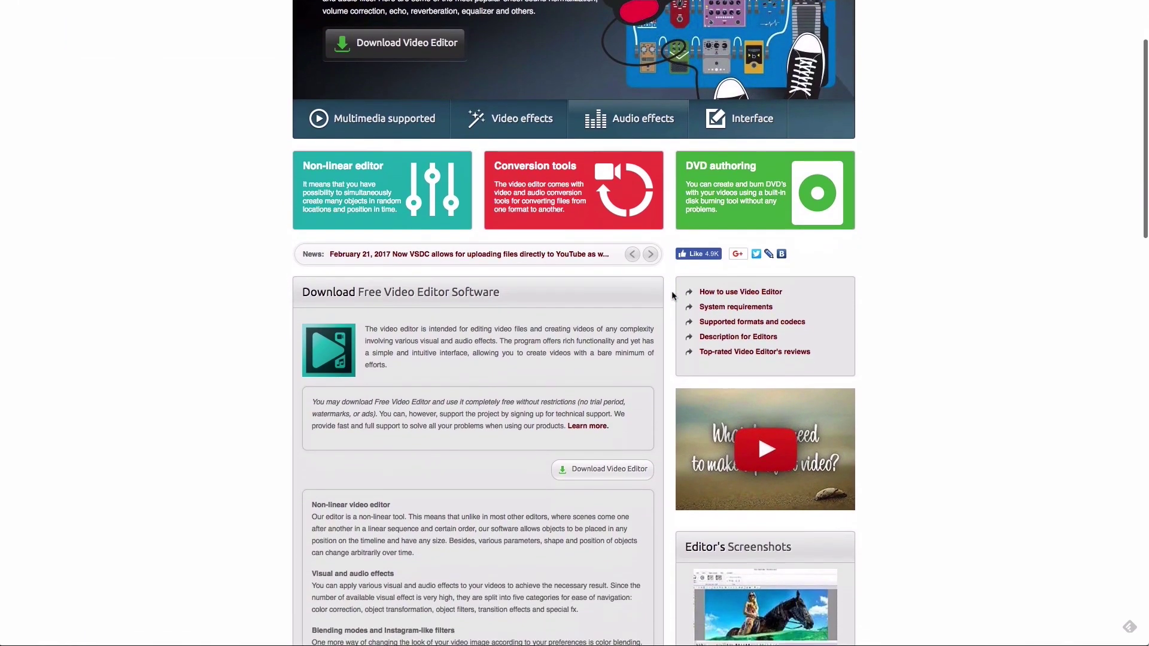
{"action": "scroll", "coordinate": [673, 295], "scroll_direction": "down", "scroll_amount": 9}
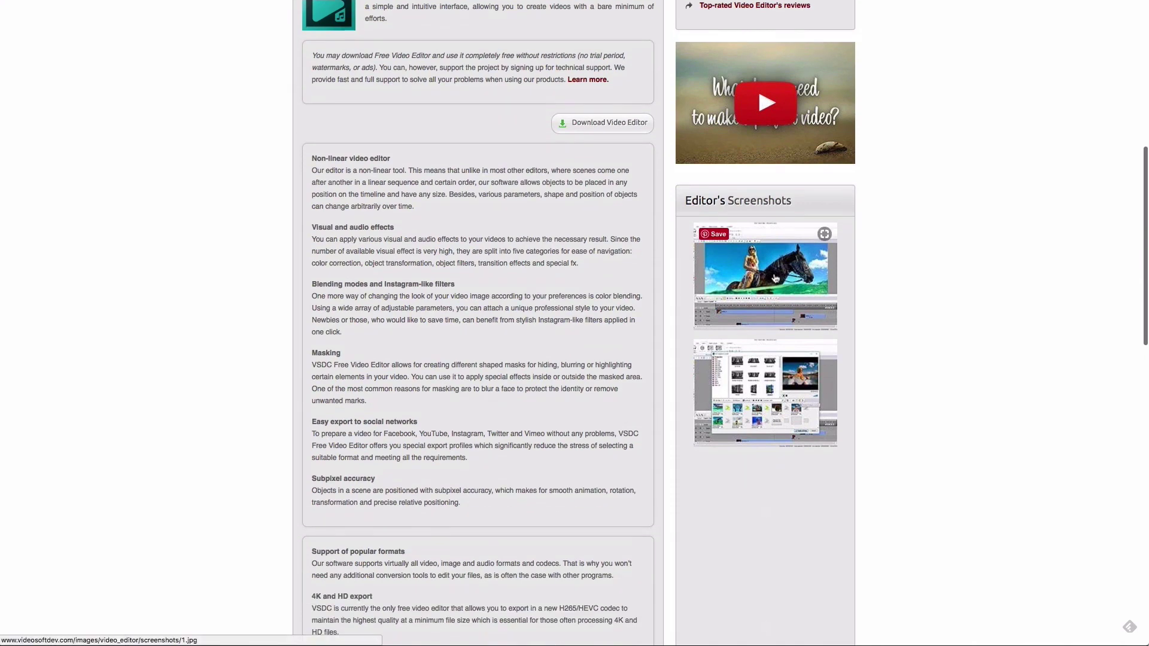
{"action": "left_click", "coordinate": [774, 278]}
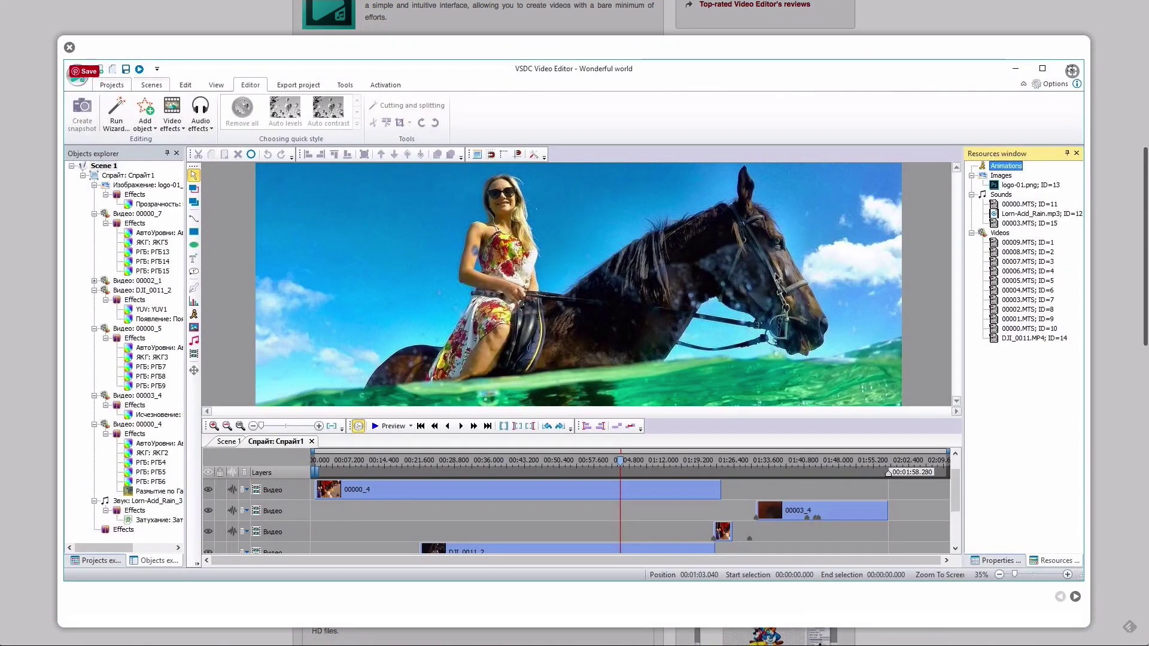
{"action": "left_click", "coordinate": [1075, 599]}
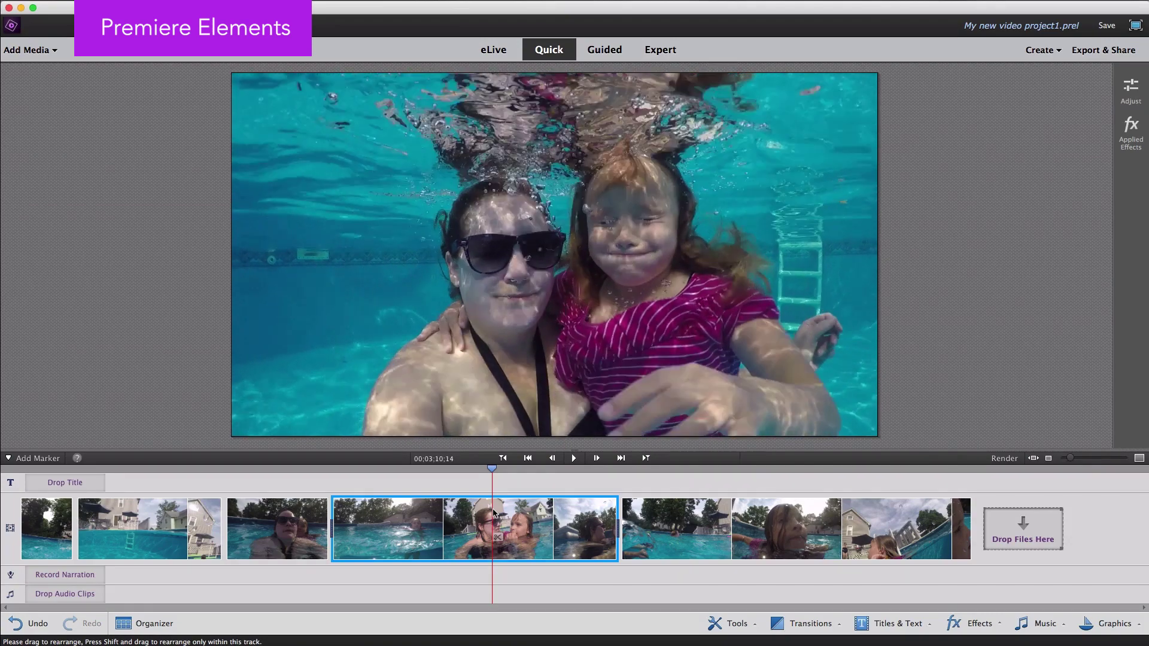
- In Expert view, split GOPR0033, move its second part after GOPR0034, and close the gap
{"action": "left_click", "coordinate": [660, 50]}
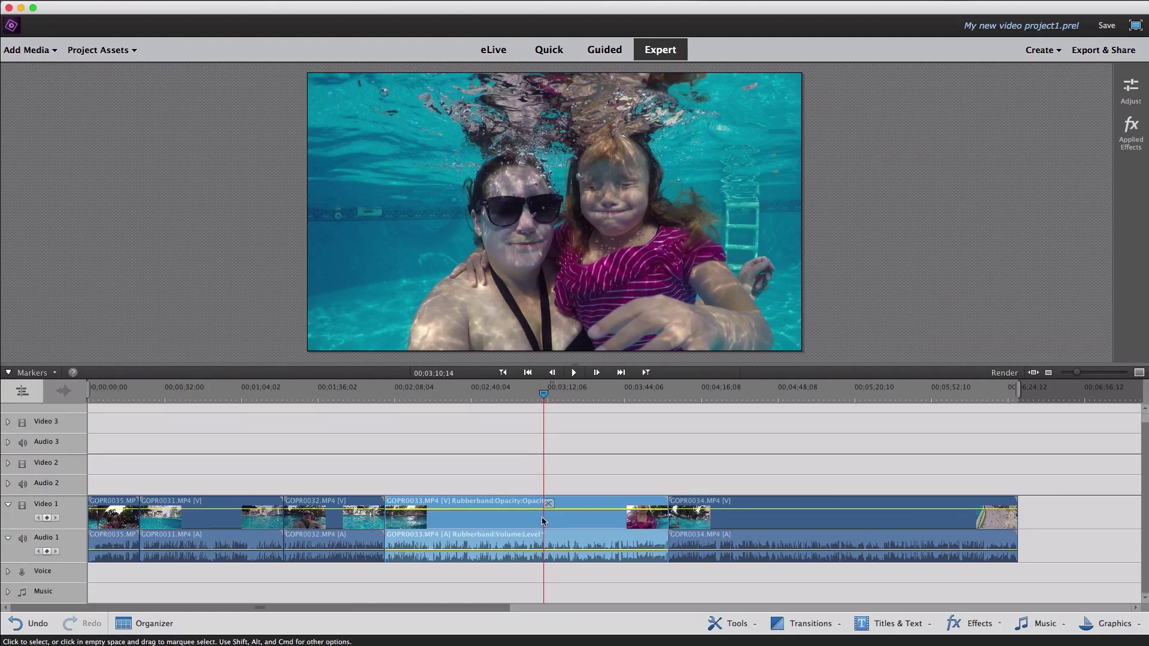
{"action": "left_click", "coordinate": [549, 505]}
{"action": "left_click_drag", "start_coordinate": [652, 506], "coordinate": [1070, 515]}
{"action": "left_click_drag", "start_coordinate": [885, 522], "coordinate": [753, 519]}
- Review the edit from 03;23;00 to 05;16;16 and shorten the end of GOPR0034
{"action": "left_click", "coordinate": [575, 396]}
{"action": "left_click_drag", "start_coordinate": [601, 396], "coordinate": [846, 397]}
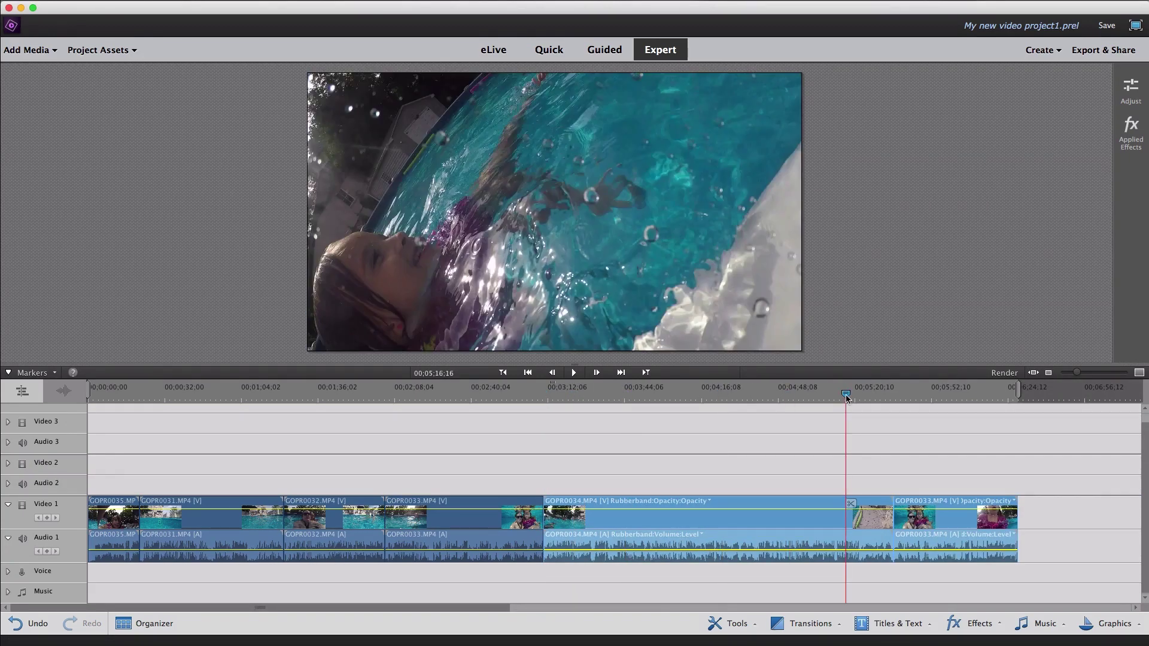
{"action": "left_click_drag", "start_coordinate": [846, 515], "coordinate": [681, 515]}
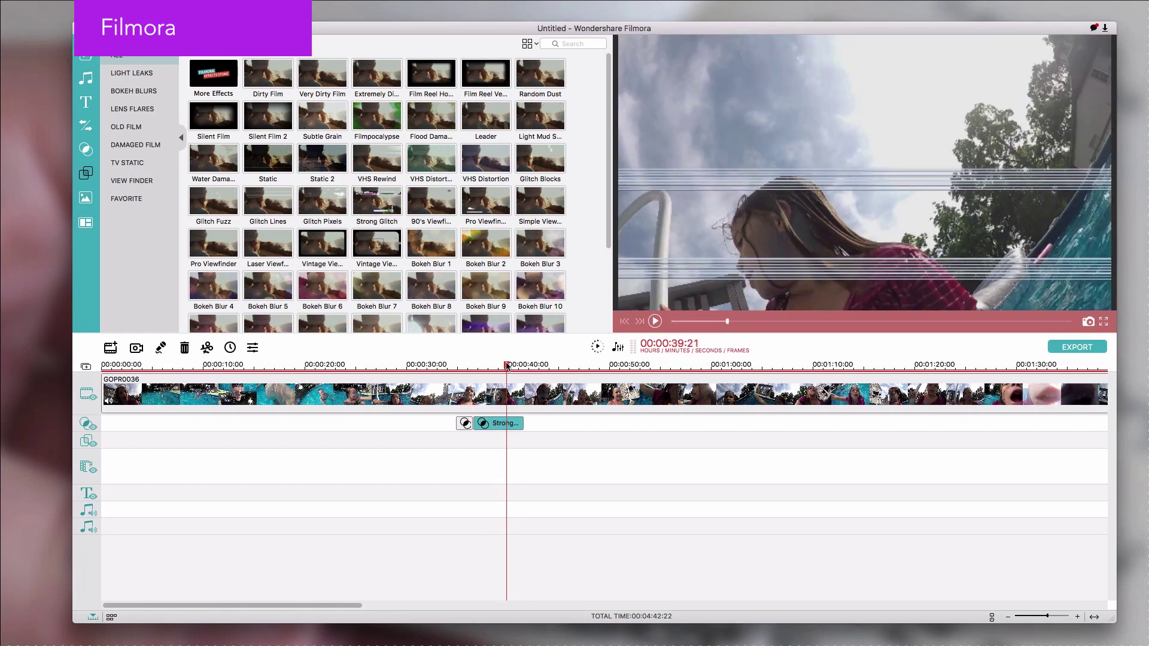
- Place the Filmpocalypse damaged-film overlay over the pool video and preview it at 37:21
{"action": "left_click", "coordinate": [135, 145]}
{"action": "left_click_drag", "start_coordinate": [463, 423], "coordinate": [464, 423]}
{"action": "left_click_drag", "start_coordinate": [474, 367], "coordinate": [486, 366]}
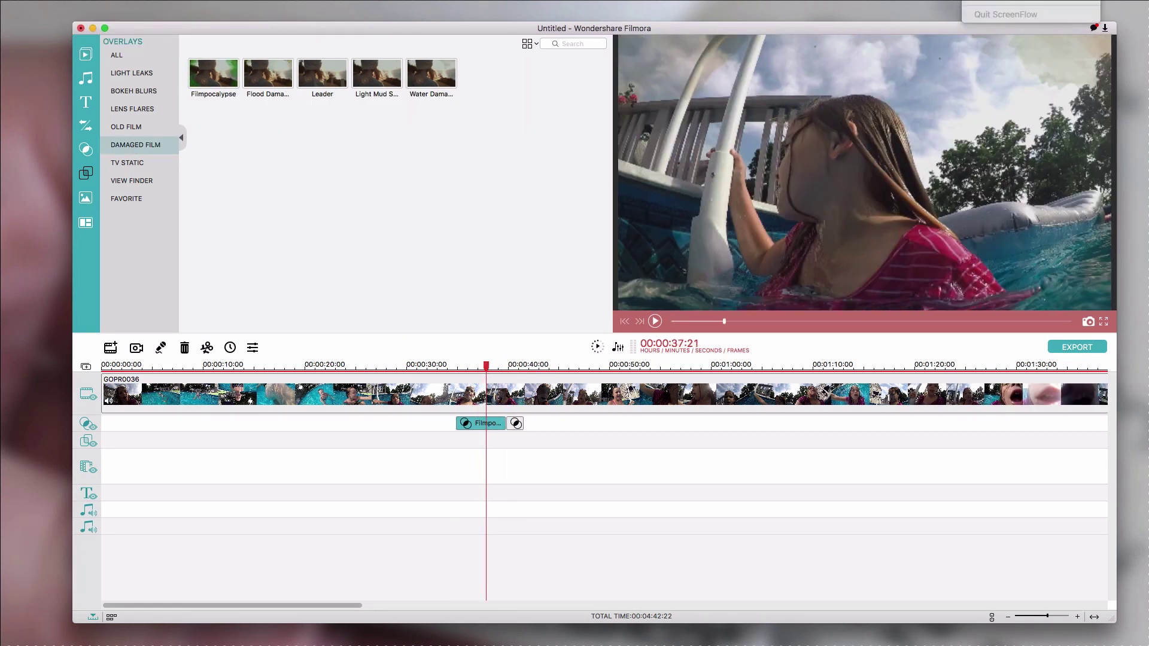
- Add an Opener 16 title at the movie's start and apply the Title 19 style
{"action": "left_click", "coordinate": [86, 102]}
{"action": "left_click_drag", "start_coordinate": [569, 402], "coordinate": [107, 398]}
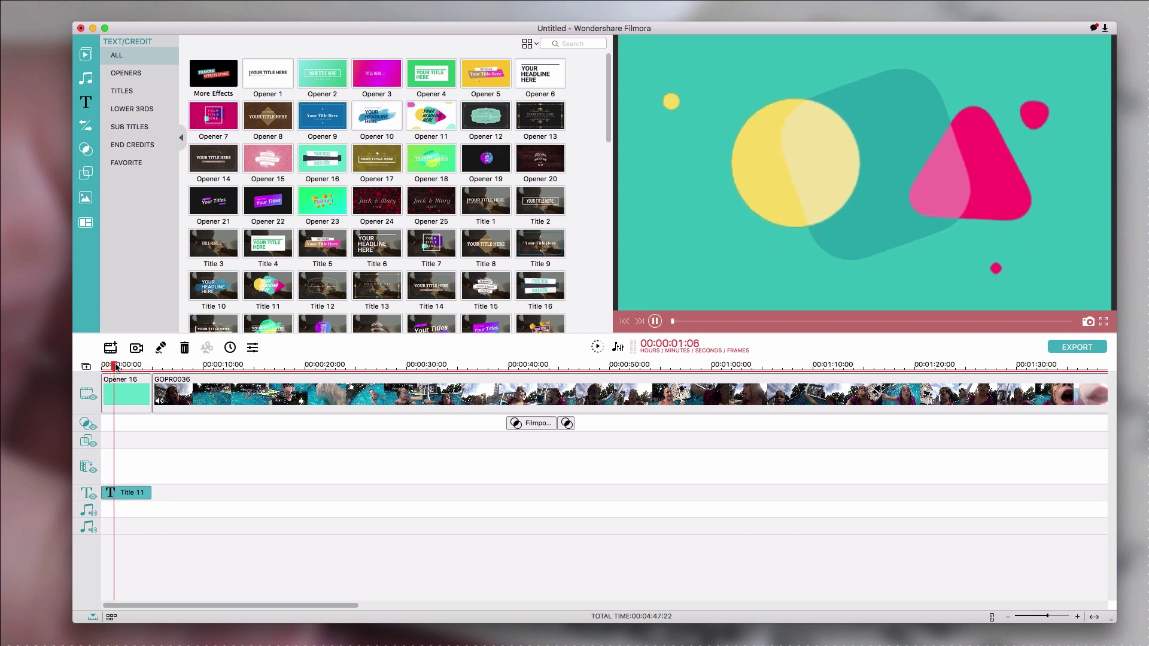
{"action": "left_click_drag", "start_coordinate": [322, 322], "coordinate": [105, 392]}
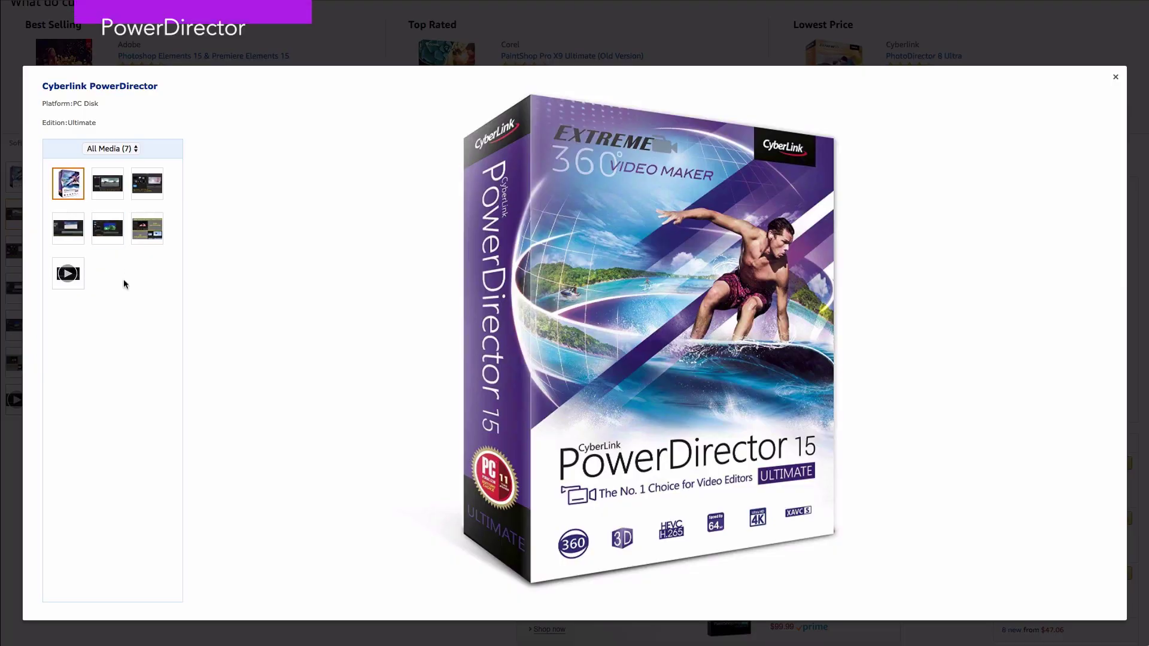
{"action": "left_click", "coordinate": [108, 183]}
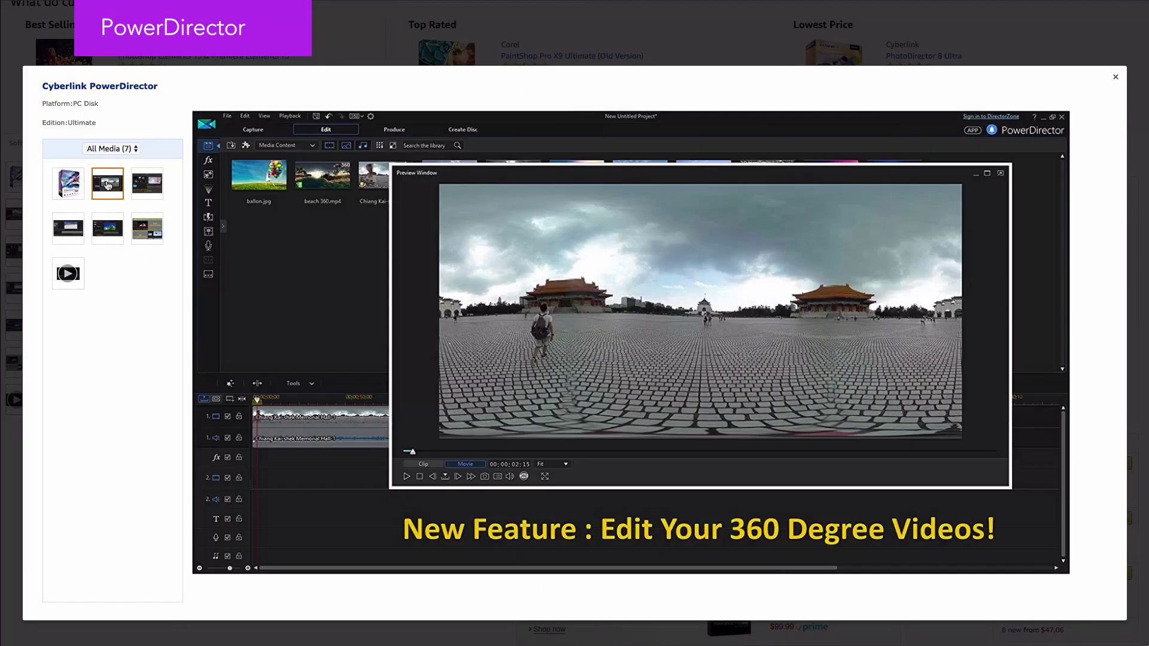
{"action": "left_click", "coordinate": [156, 187]}
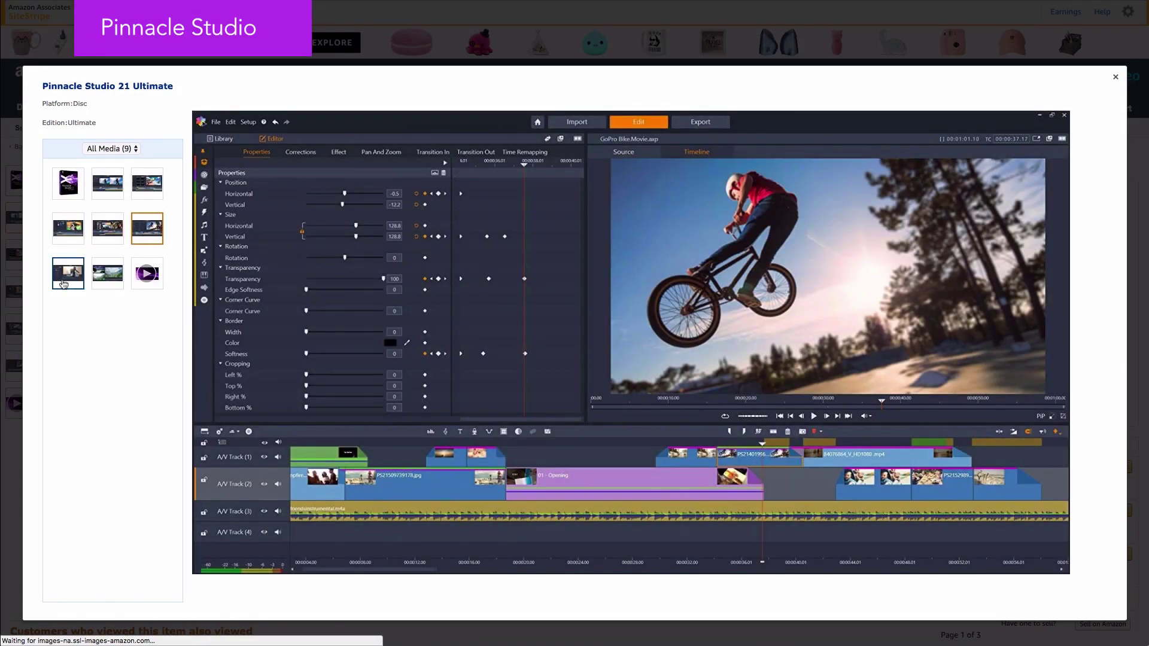
{"action": "left_click", "coordinate": [64, 283]}
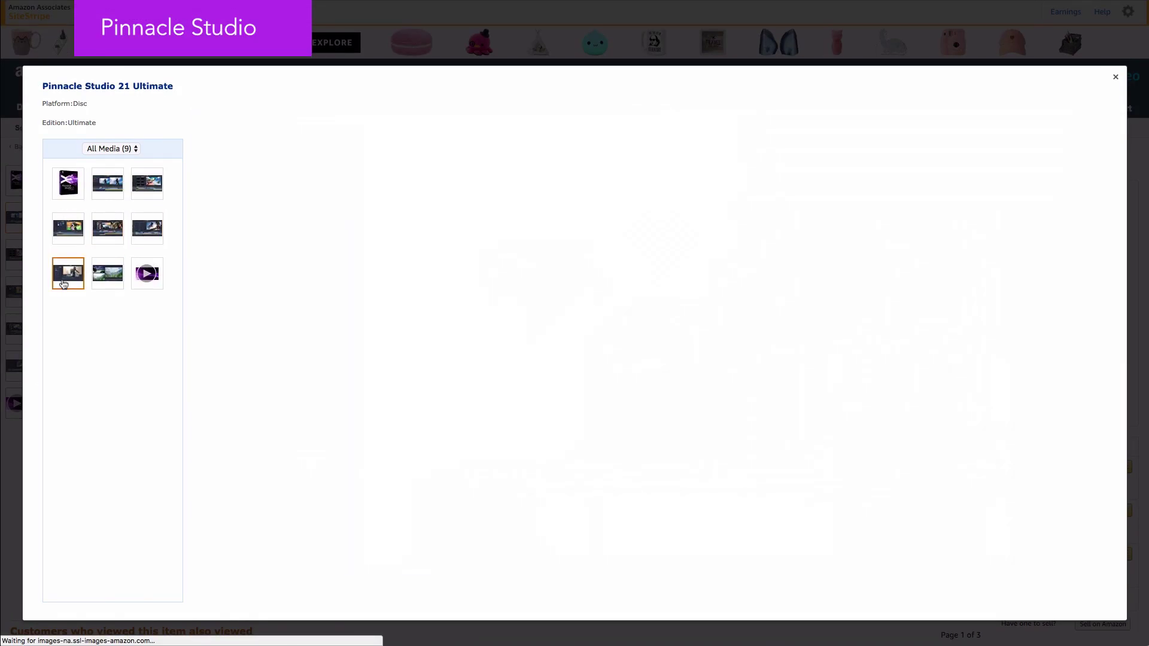
{"action": "left_click", "coordinate": [108, 273]}
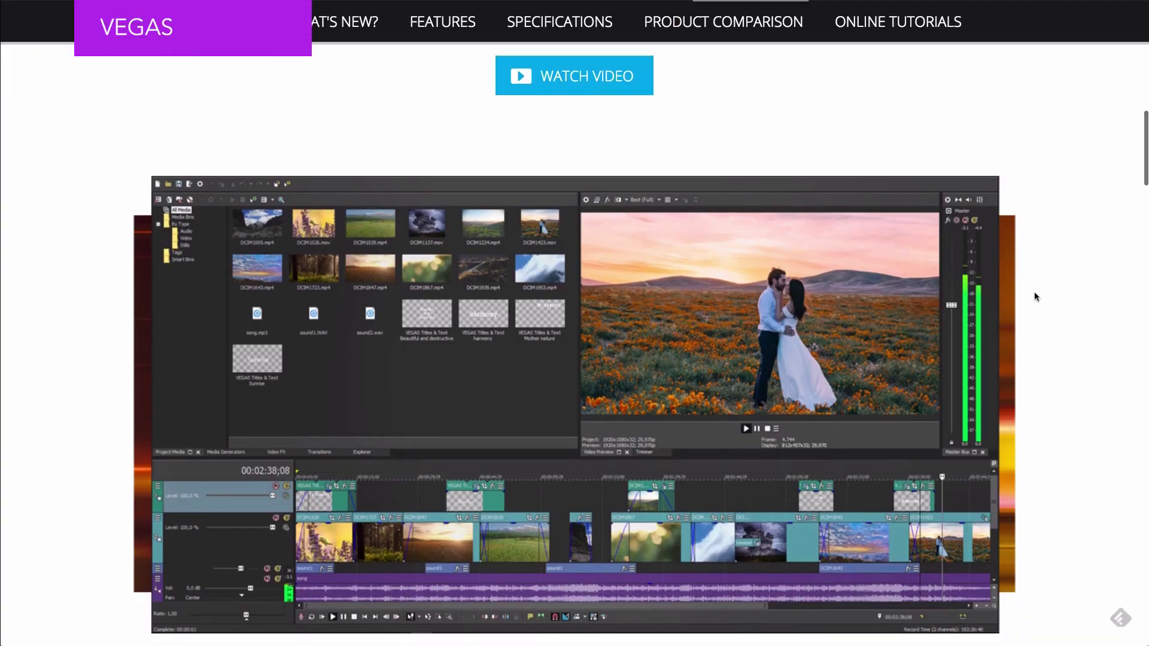
{"action": "scroll", "coordinate": [1034, 292], "scroll_direction": "down", "scroll_amount": 2}
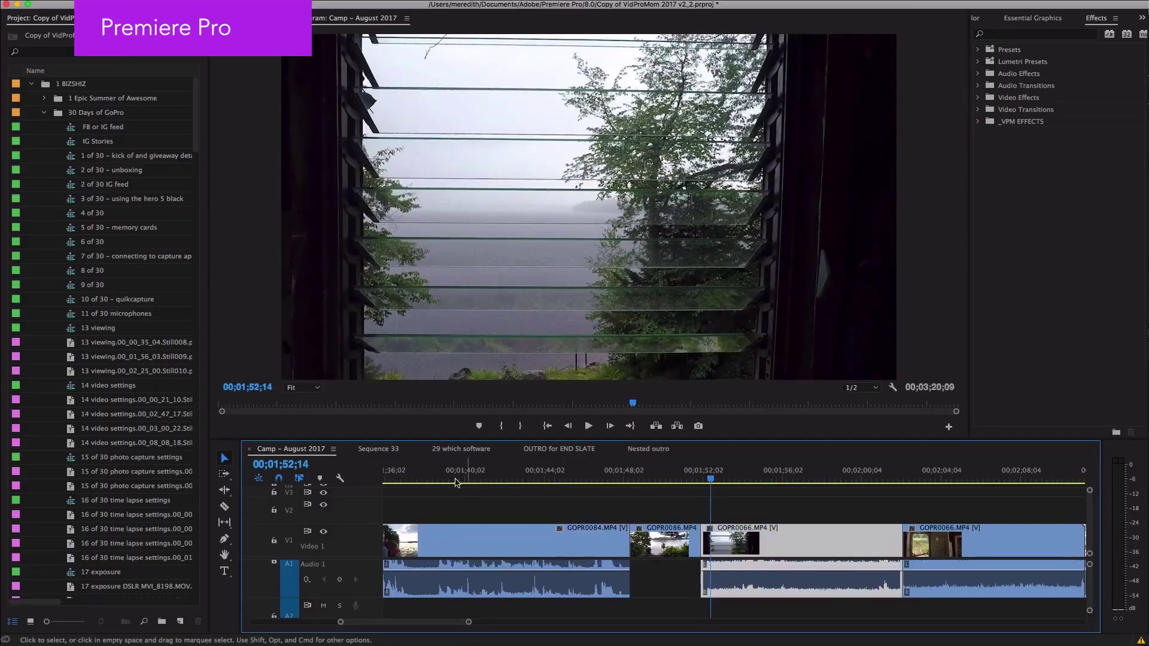
{"action": "left_click_drag", "start_coordinate": [455, 482], "coordinate": [421, 482]}
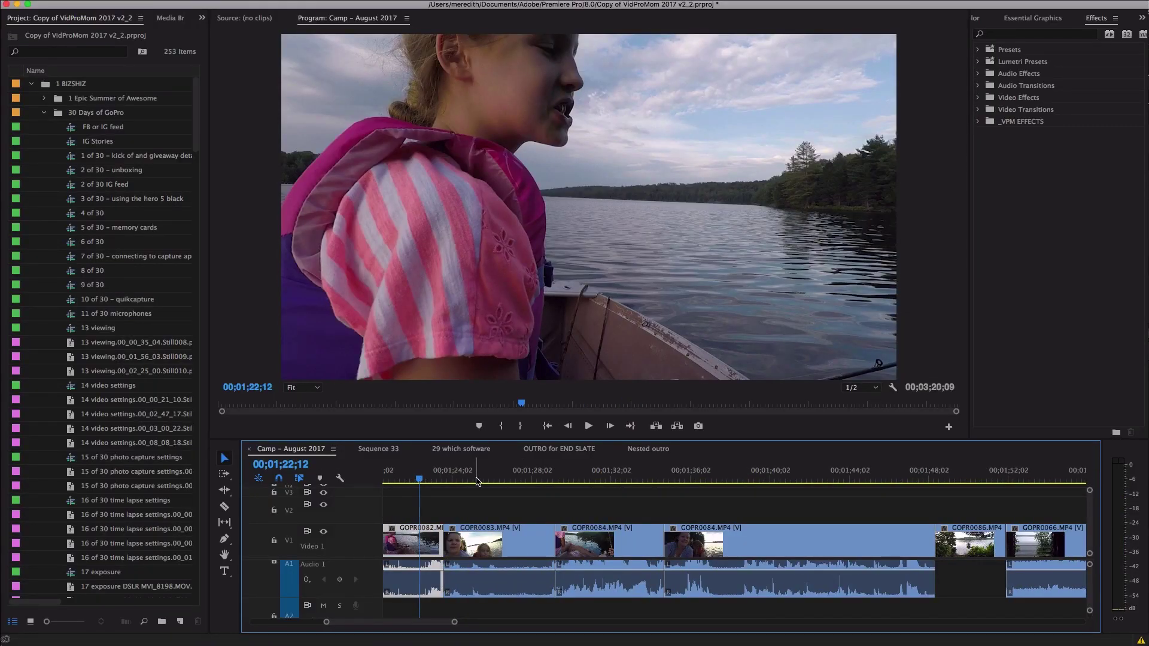
{"action": "left_click", "coordinate": [682, 477]}
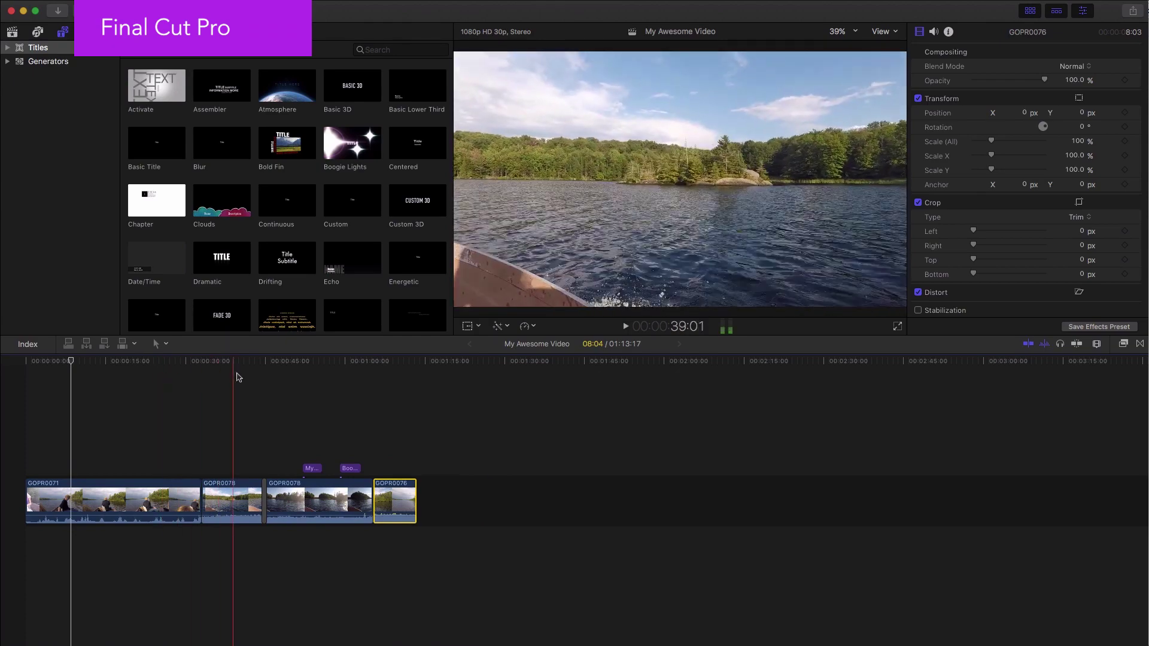
{"action": "left_click", "coordinate": [240, 497]}
{"action": "left_click", "coordinate": [355, 152]}
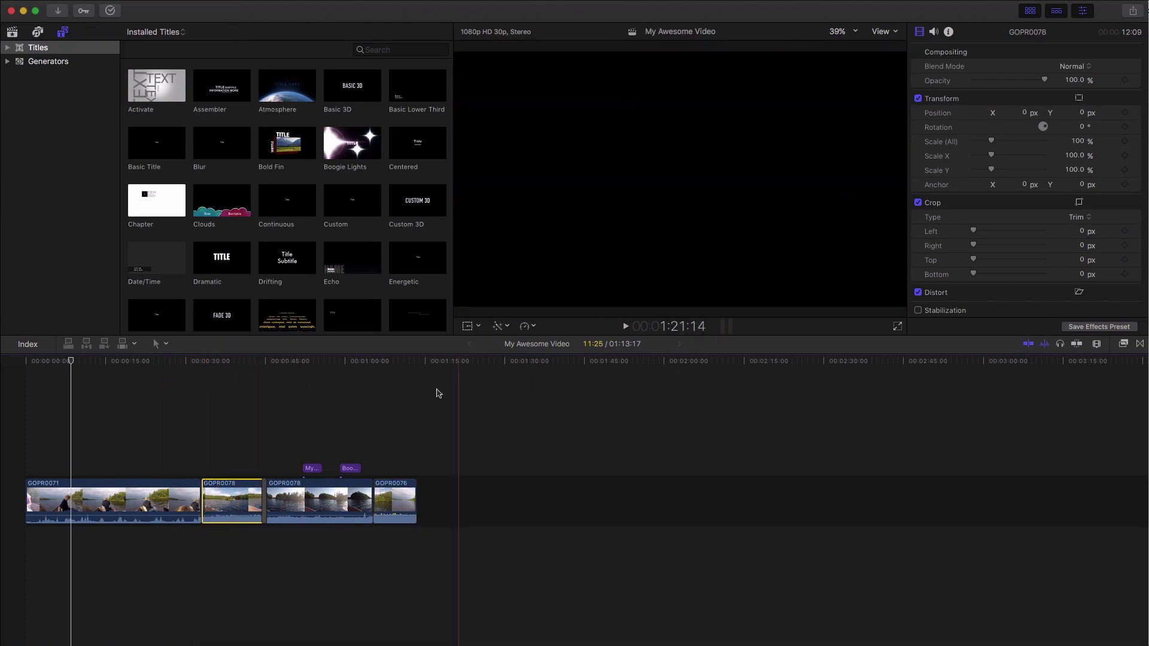
{"action": "left_click", "coordinate": [293, 500]}
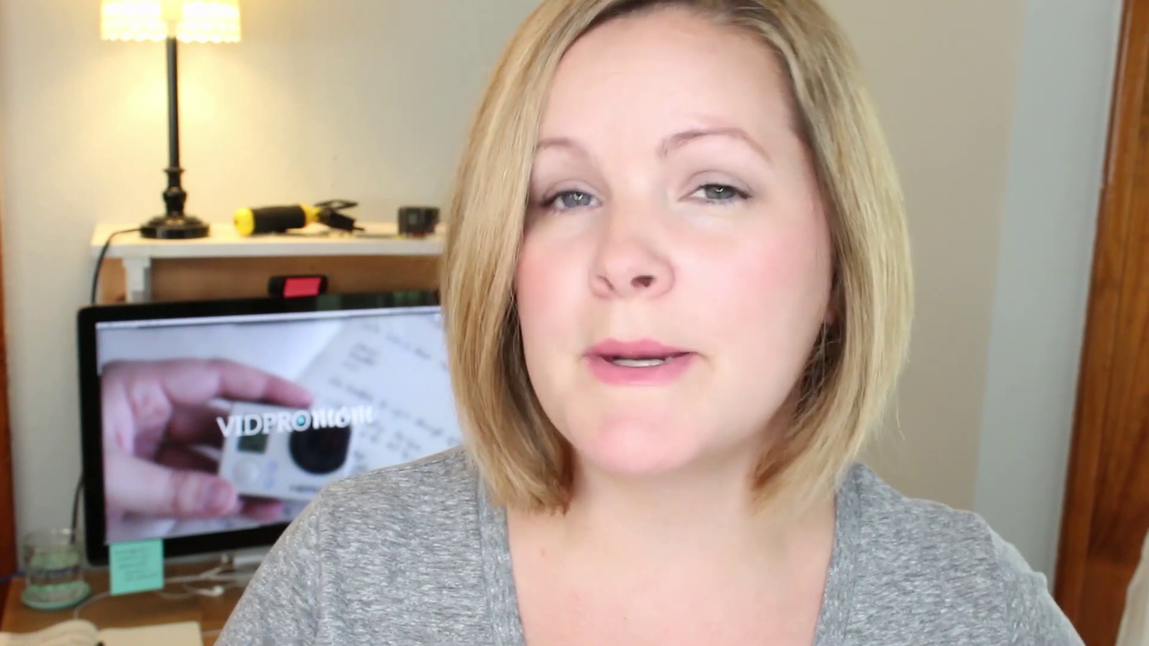